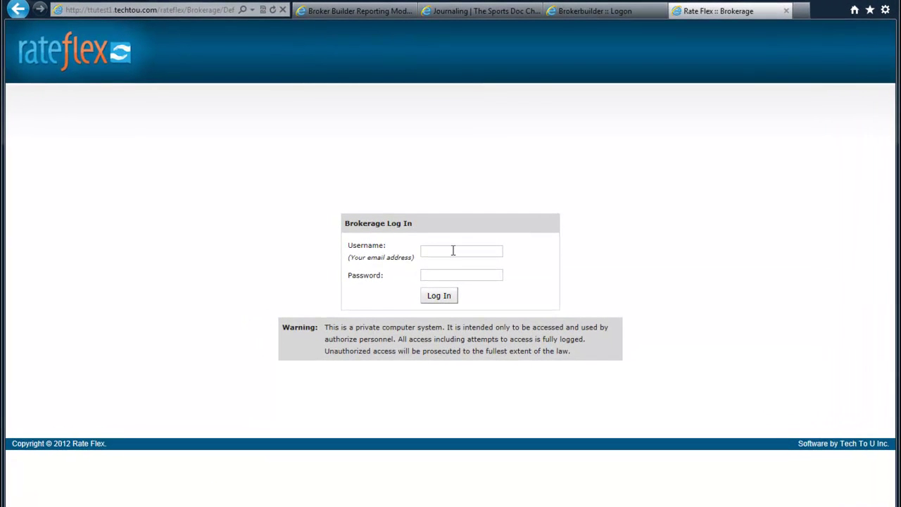
# Enter the broker's e-mail username and the account password on the Rate Flex login form.
pyautogui.click(452, 249)
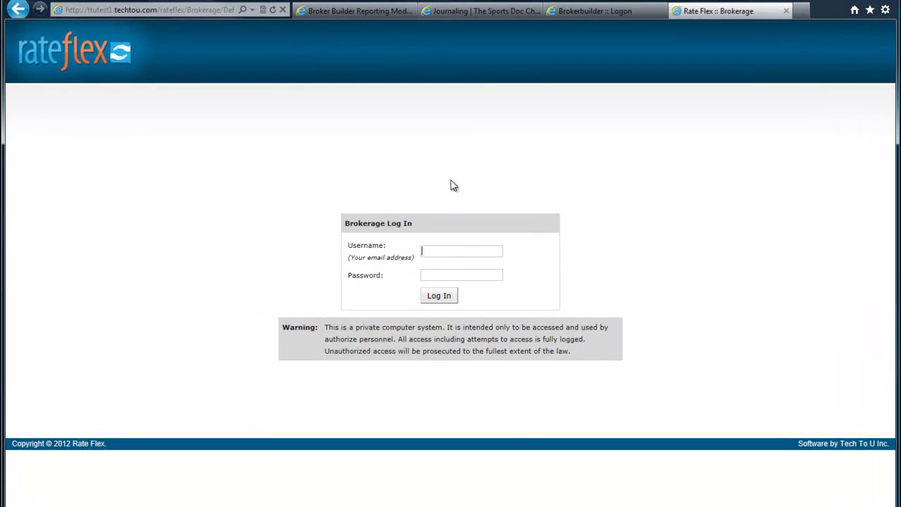
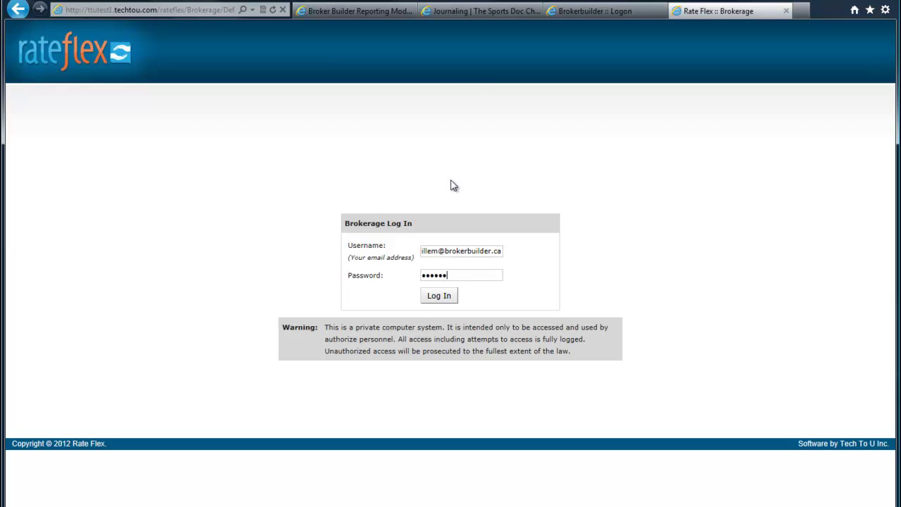
pyautogui.press('Tab')
# Log in to reach the Brokerage Home page with its applications and statistics.
pyautogui.press('Return')
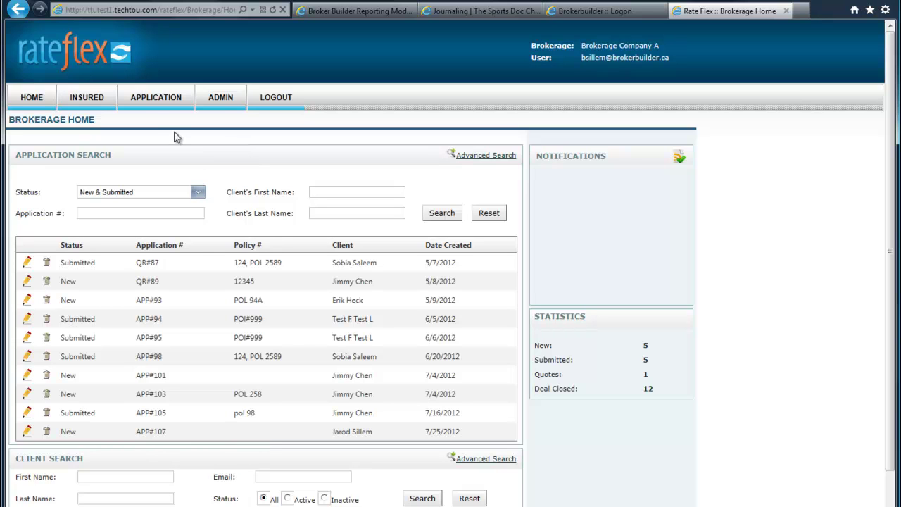
pyautogui.moveTo(150, 101)
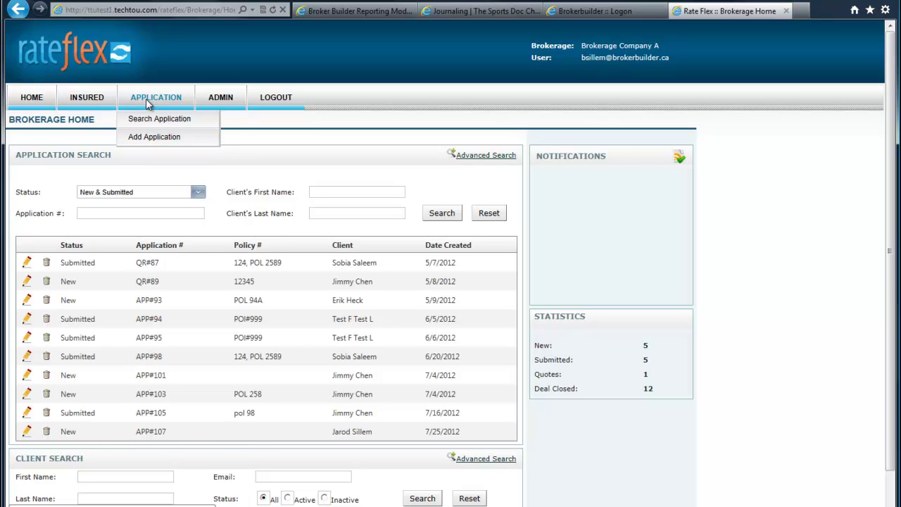
# Start a new personal application for Brokerage Location A and choose to add a new insured.
pyautogui.click(150, 137)
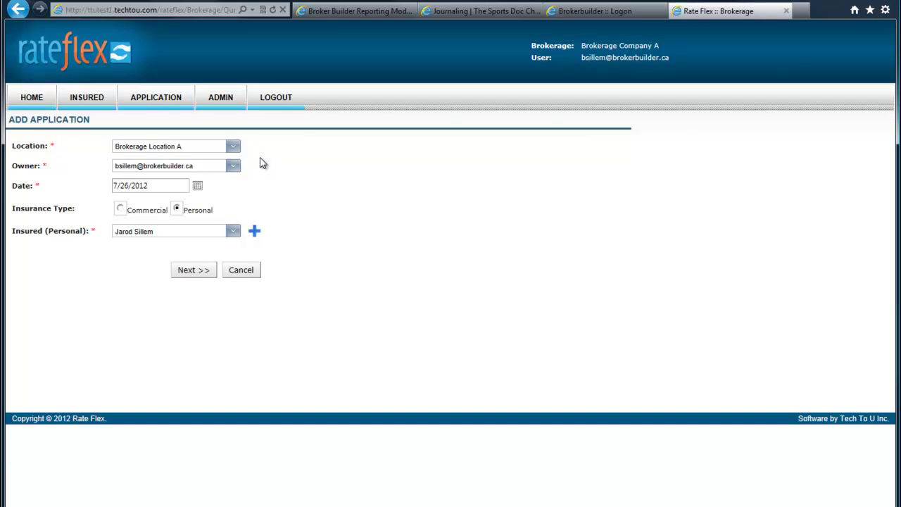
pyautogui.moveTo(227, 121)
pyautogui.moveTo(243, 149)
pyautogui.click(232, 147)
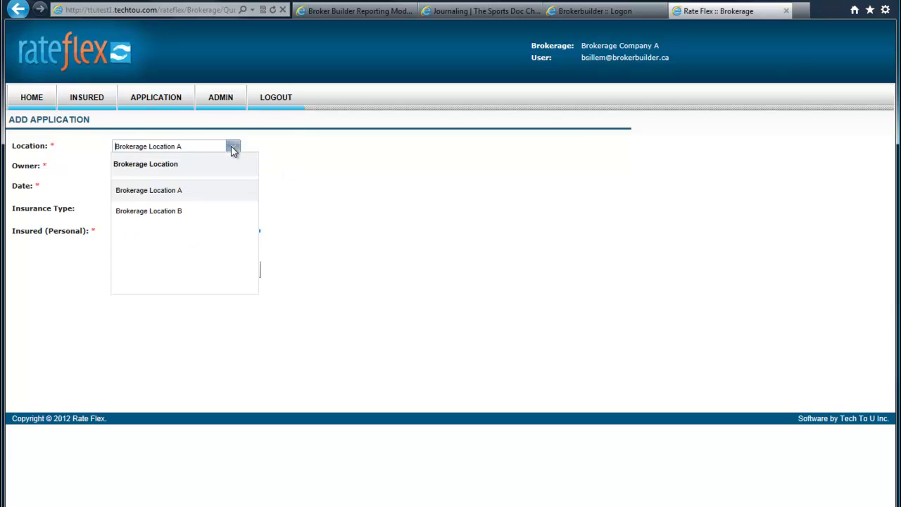
pyautogui.click(169, 191)
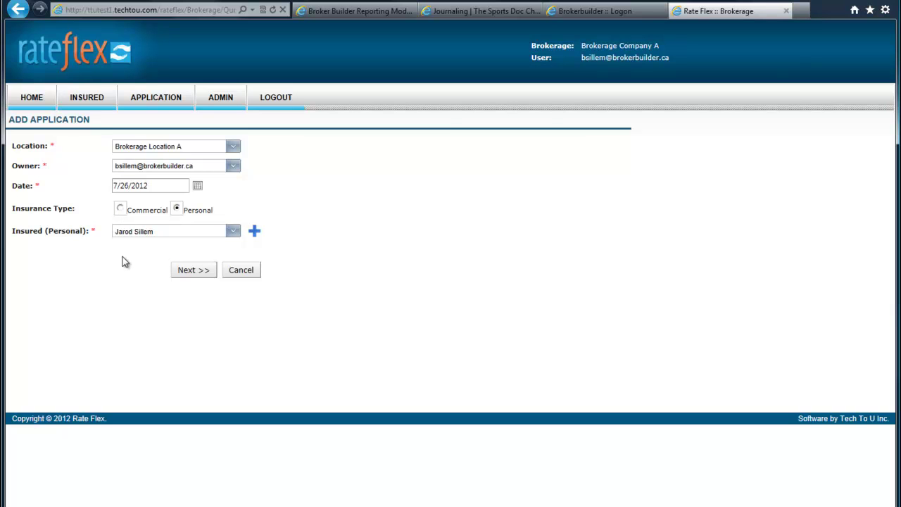
pyautogui.click(234, 232)
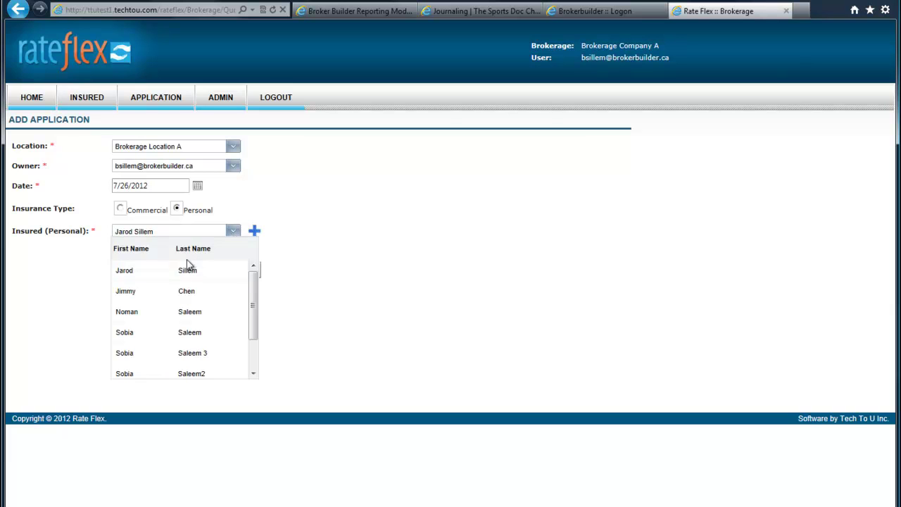
pyautogui.click(255, 234)
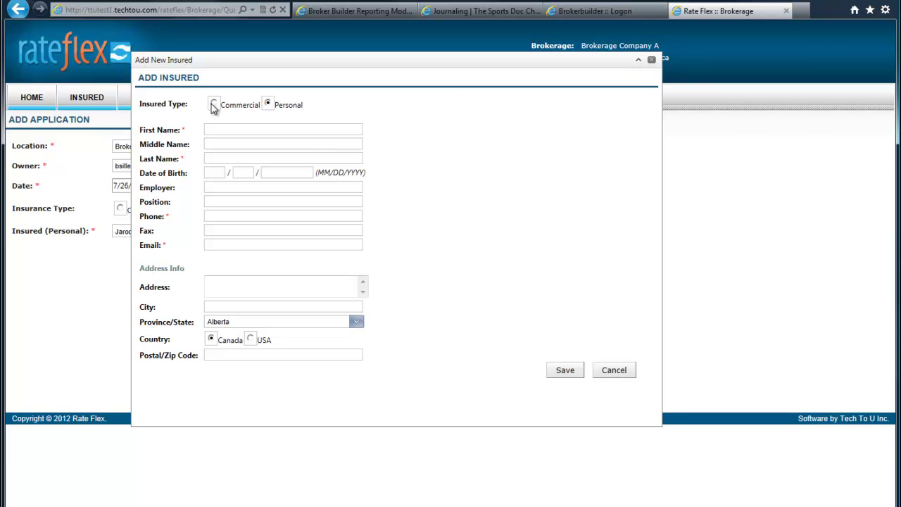
pyautogui.click(214, 104)
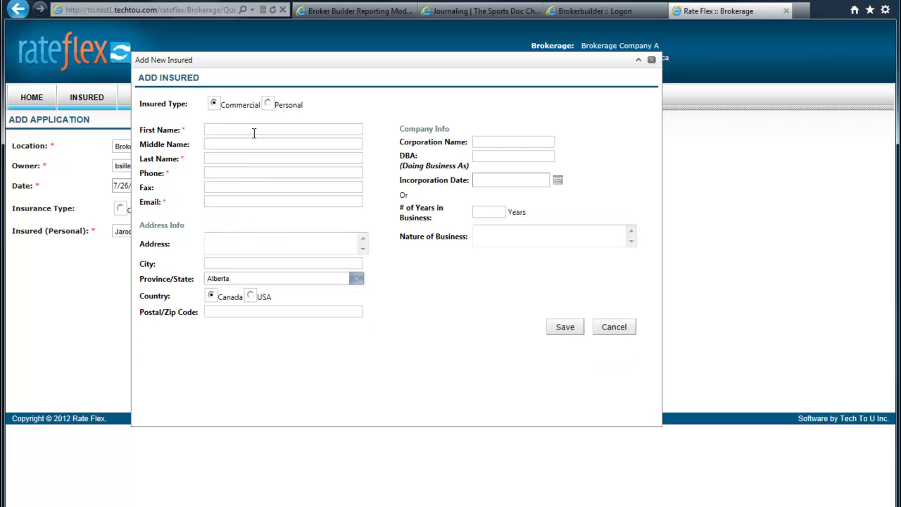
pyautogui.click(268, 104)
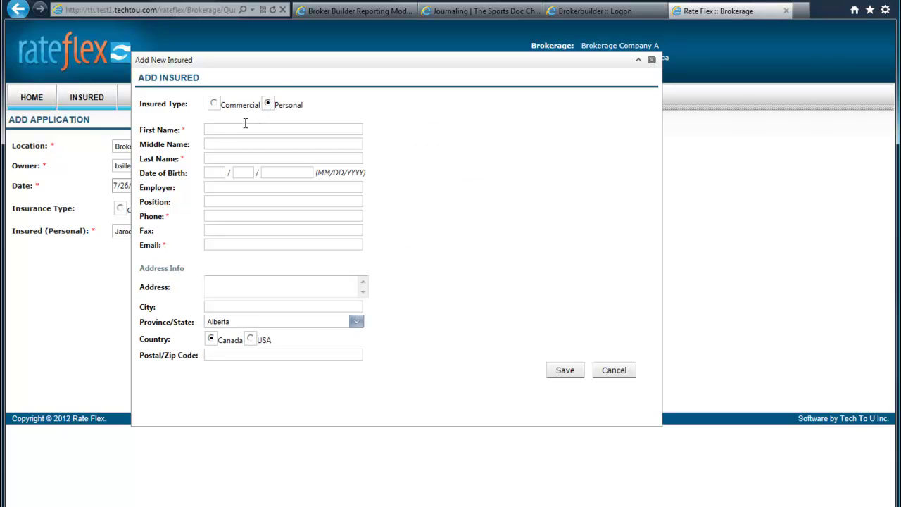
pyautogui.click(274, 132)
pyautogui.press('Tab')
pyautogui.press('Tab')
pyautogui.write('Broker')
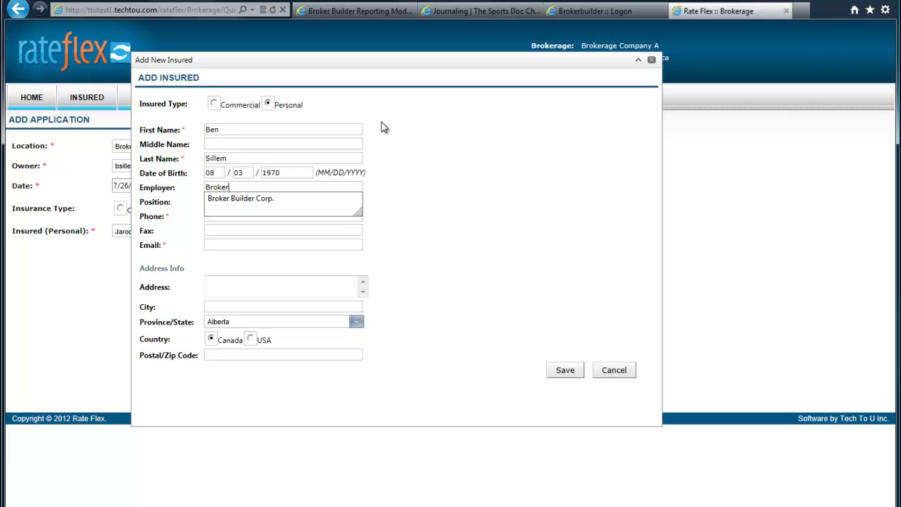
pyautogui.press('Down')
pyautogui.press('Return')
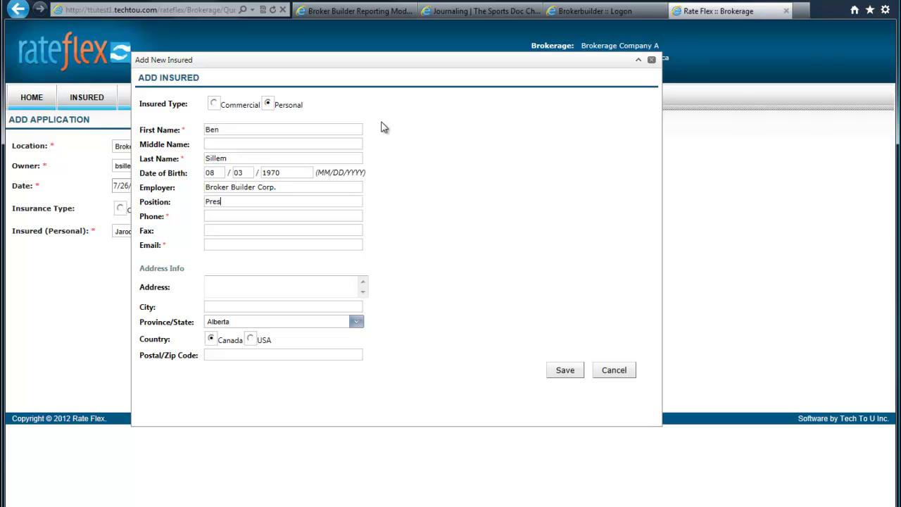
# Enter the title President, the insured's phone and fax numbers, and the suggested e-mail address.
pyautogui.write('President')
pyautogui.write('87')
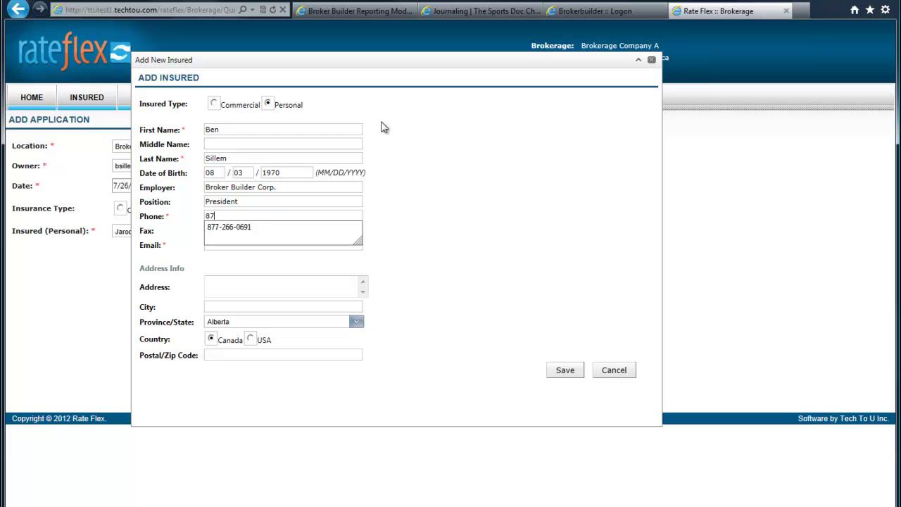
pyautogui.write('7')
pyautogui.press('Down')
pyautogui.press('Tab')
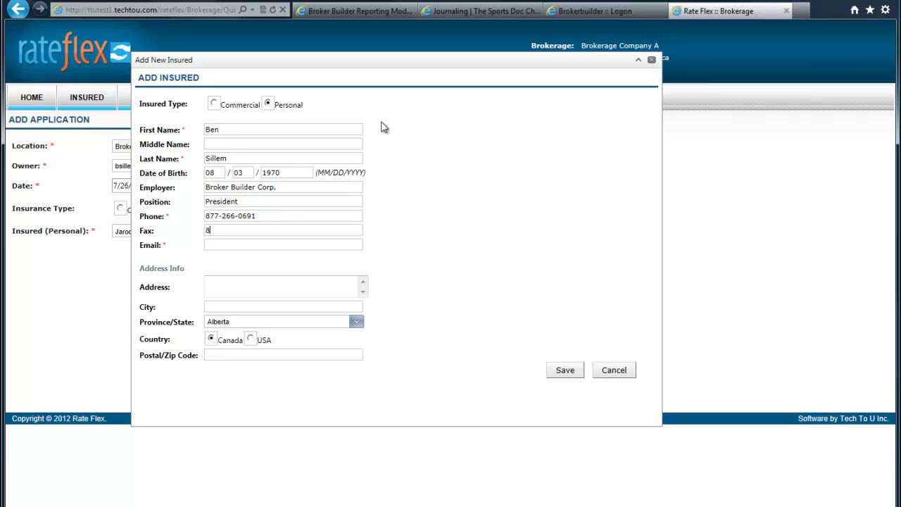
pyautogui.write('bsill')
pyautogui.press('Down')
pyautogui.press('Return')
pyautogui.press('Tab')
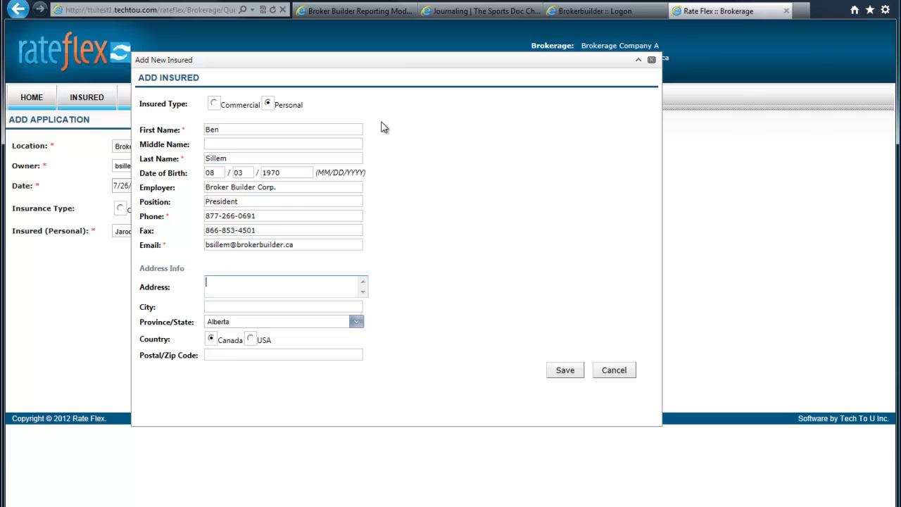
# Fill in the insured's street address, city Calgary and suggested postal code, then save the insured.
pyautogui.press('Tab')
pyautogui.write('Calgary')
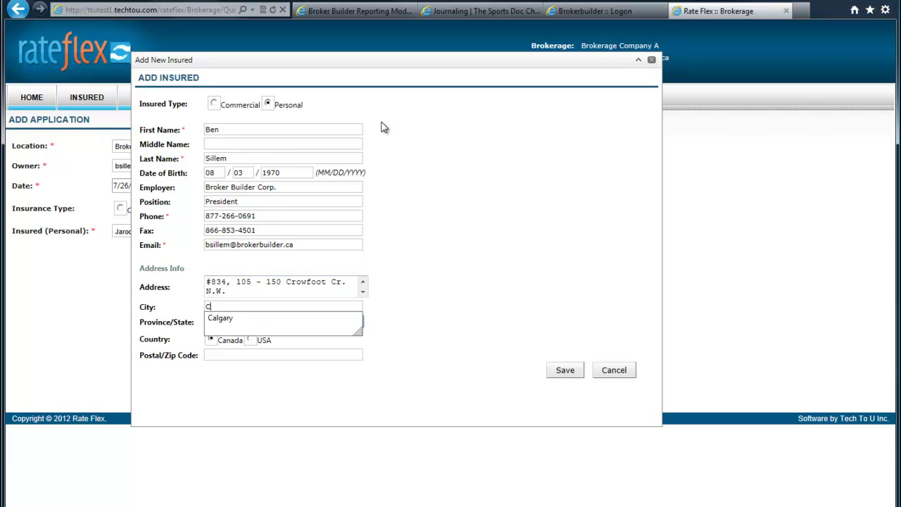
pyautogui.press('Tab')
pyautogui.press('Tab')
pyautogui.press('Tab')
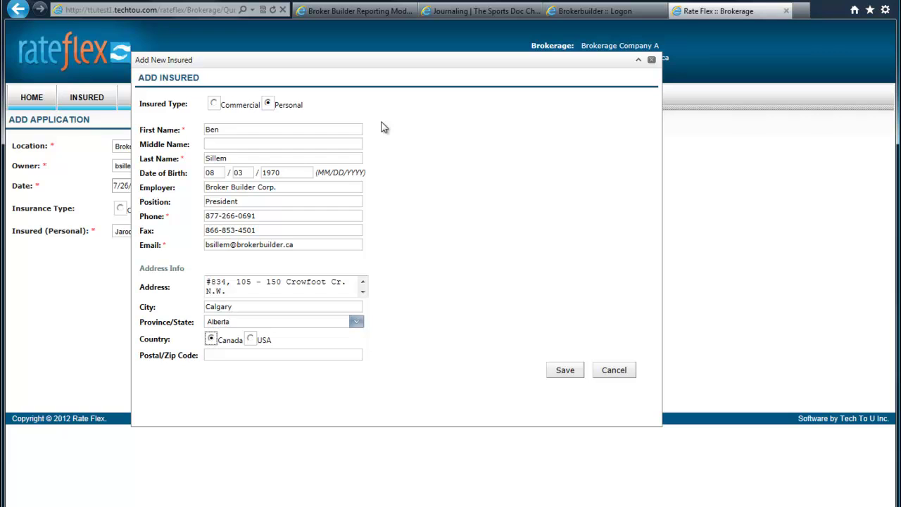
pyautogui.write('T3G')
pyautogui.press('Down')
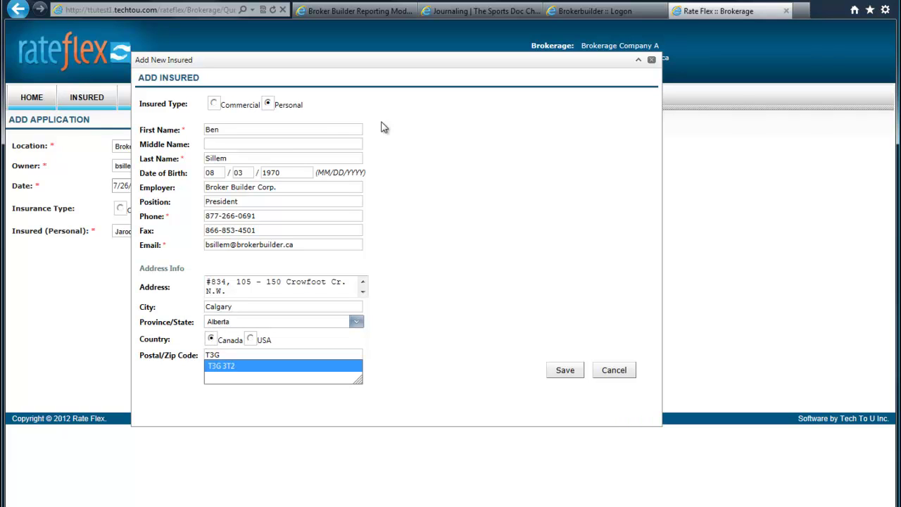
pyautogui.press('Return')
pyautogui.click(564, 373)
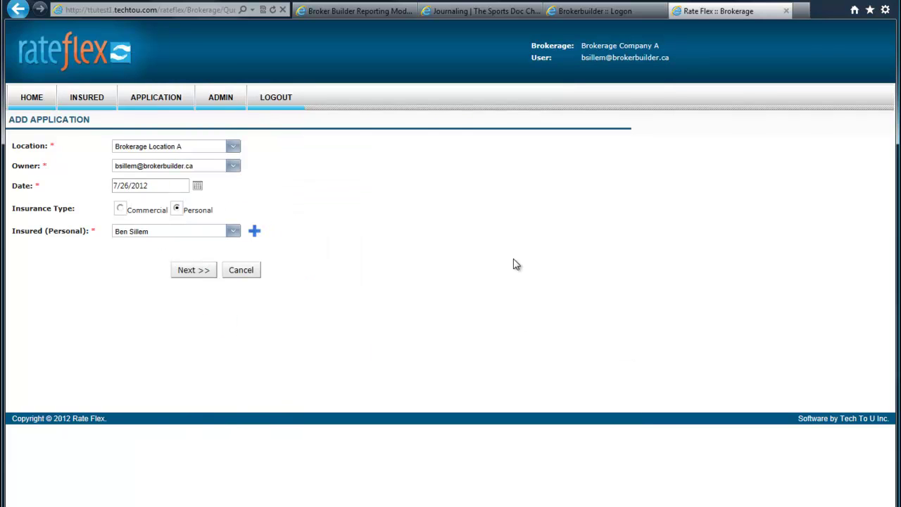
# Create application APP#108 for the insured and begin adding a policy to it.
pyautogui.click(193, 278)
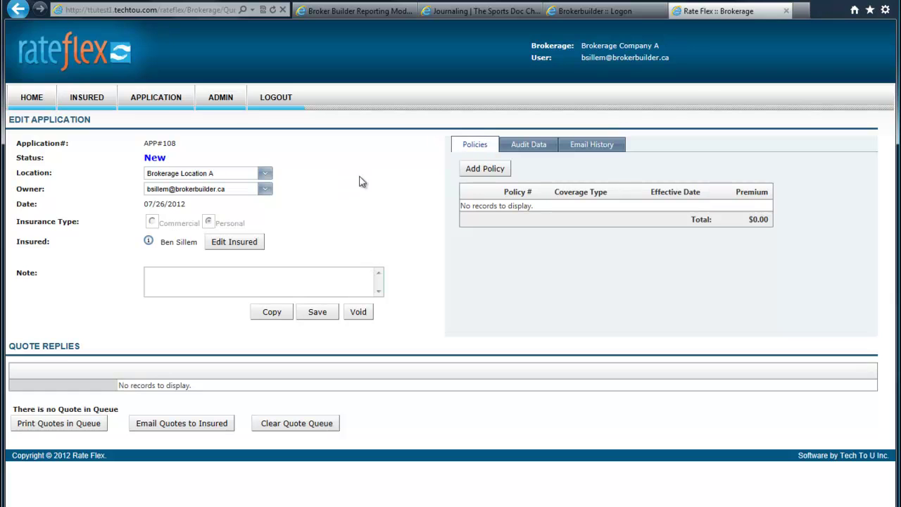
pyautogui.click(482, 170)
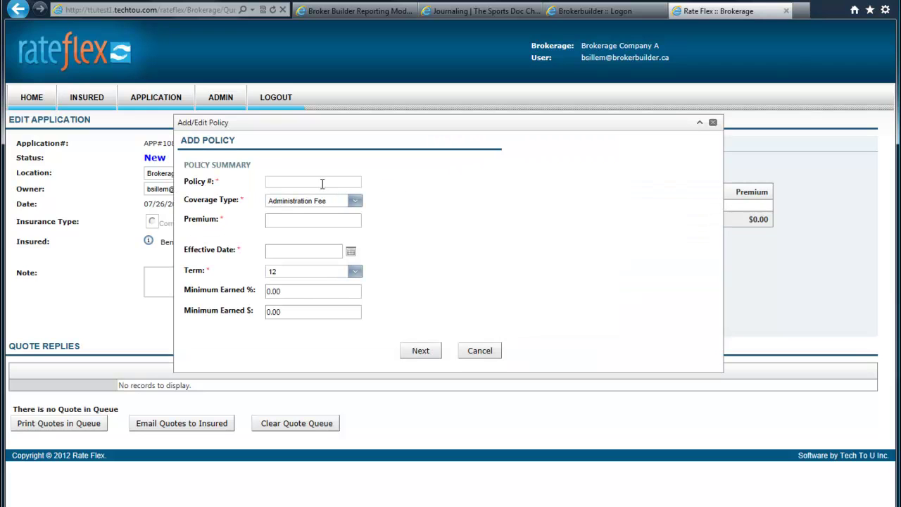
# Enter policy number Binder-123, coverage type Auto Physical Damage and premium 1500.
pyautogui.click(323, 183)
pyautogui.write('Binder-123')
pyautogui.click(355, 202)
pyautogui.click(303, 282)
pyautogui.click(295, 221)
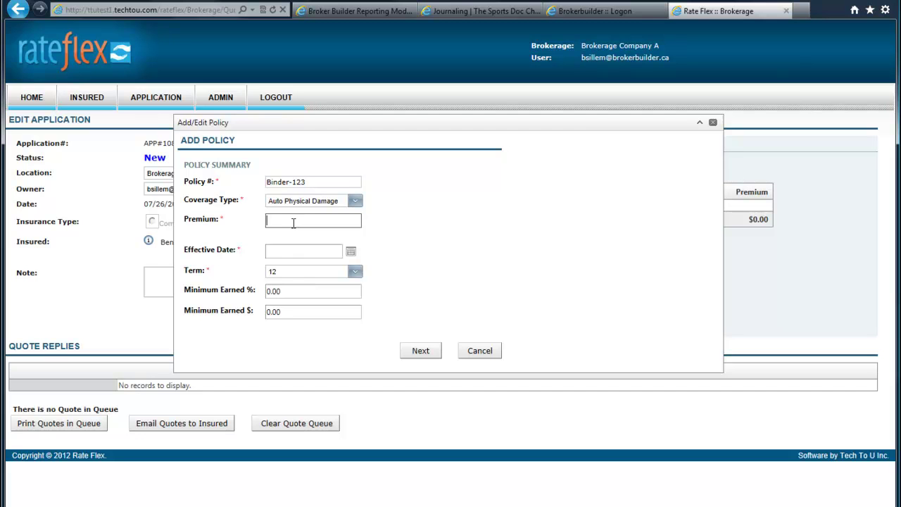
pyautogui.write('1500')
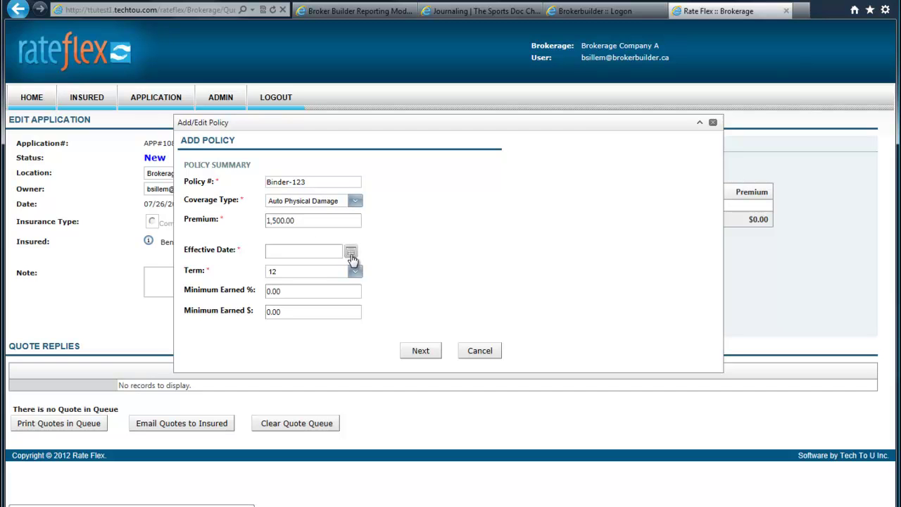
# Set the effective date to July 1, 2012 and minimum earned to $5.00.
pyautogui.click(351, 254)
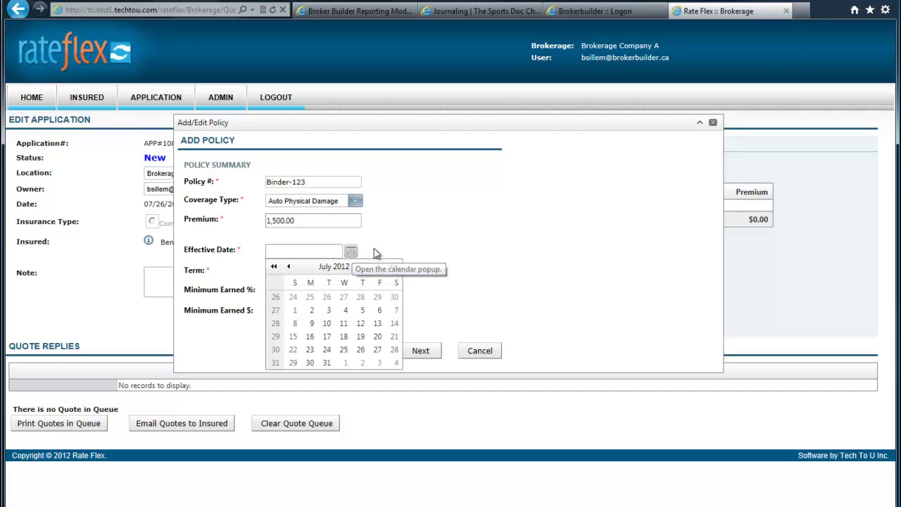
pyautogui.click(294, 310)
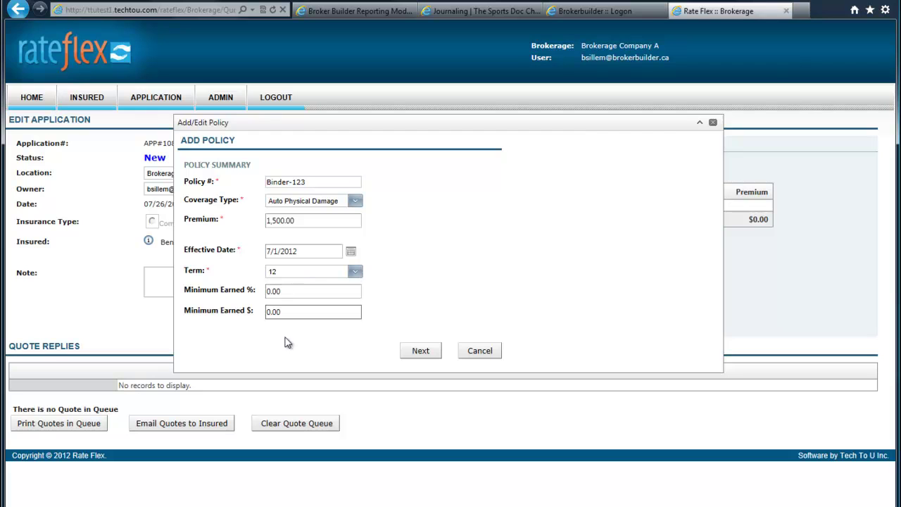
pyautogui.click(283, 314)
pyautogui.write('5.00')
pyautogui.click(420, 351)
pyautogui.write('5.00')
pyautogui.press('Tab')
# Add Newco Insurance Company as the 100% insurer and save policy Binder-123.
pyautogui.click(424, 352)
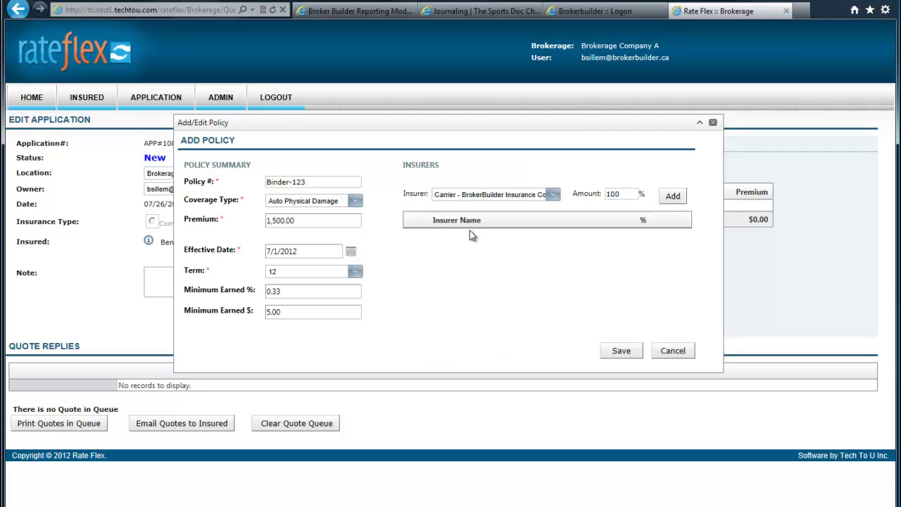
pyautogui.click(553, 196)
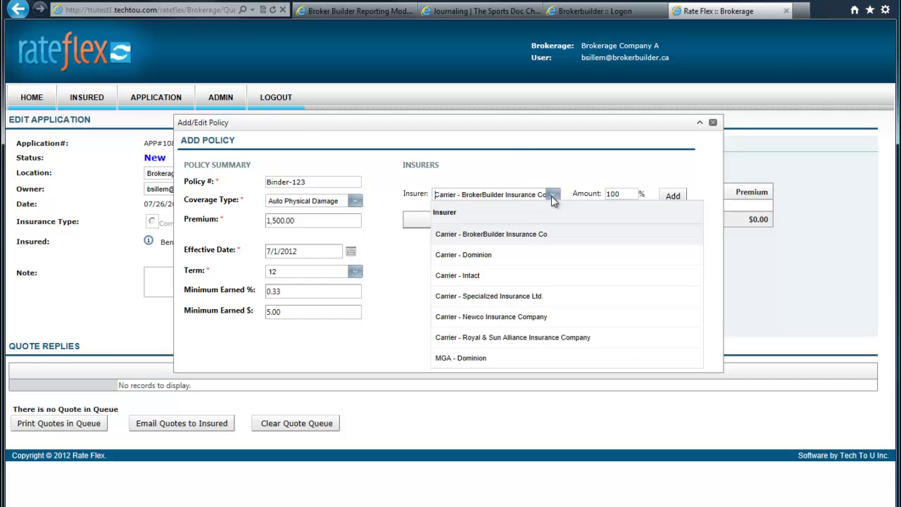
pyautogui.click(480, 317)
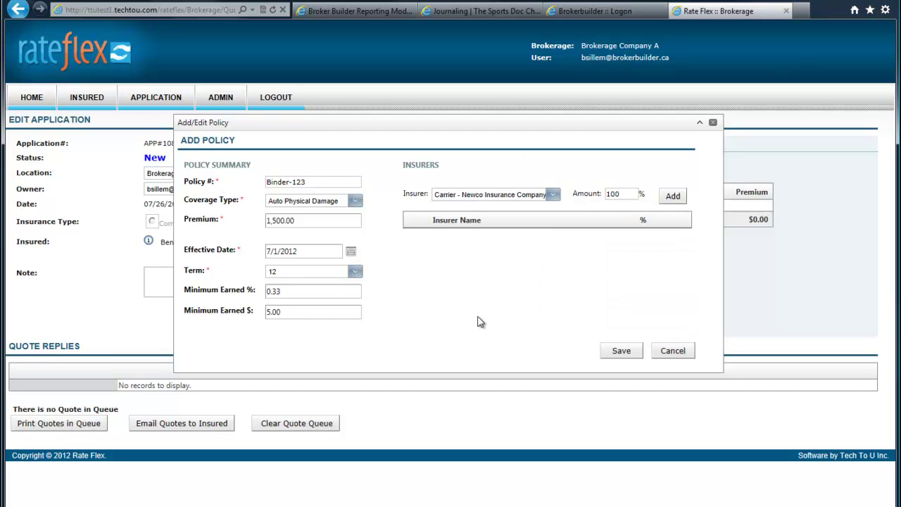
pyautogui.click(672, 196)
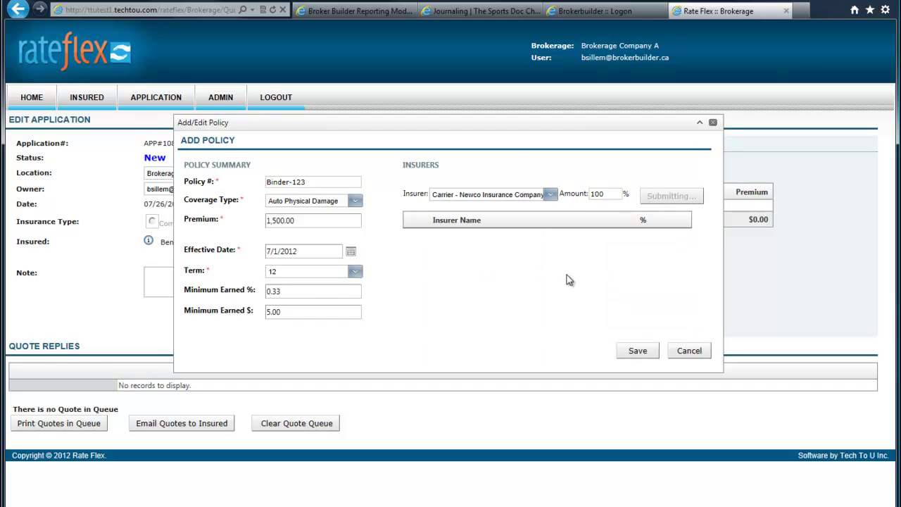
pyautogui.click(622, 352)
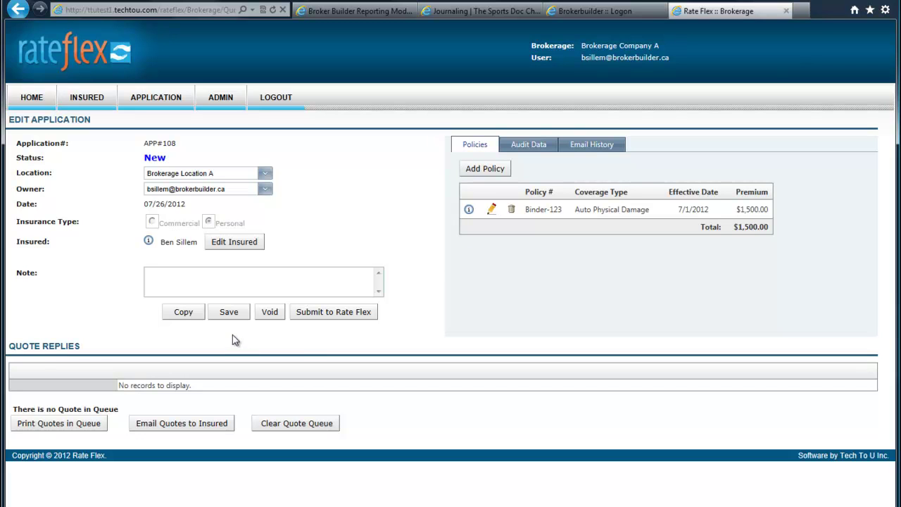
# Submit application APP#108 to Rate Flex and confirm with Yes.
pyautogui.click(332, 318)
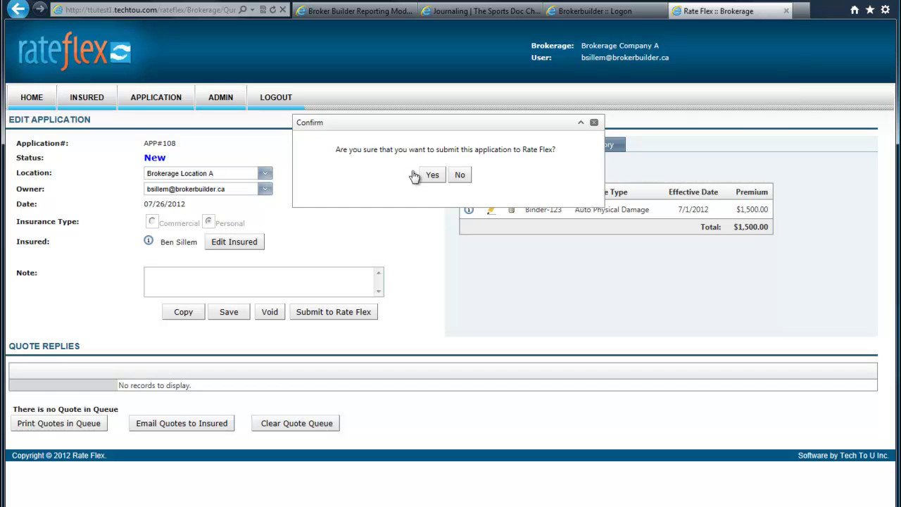
pyautogui.click(433, 176)
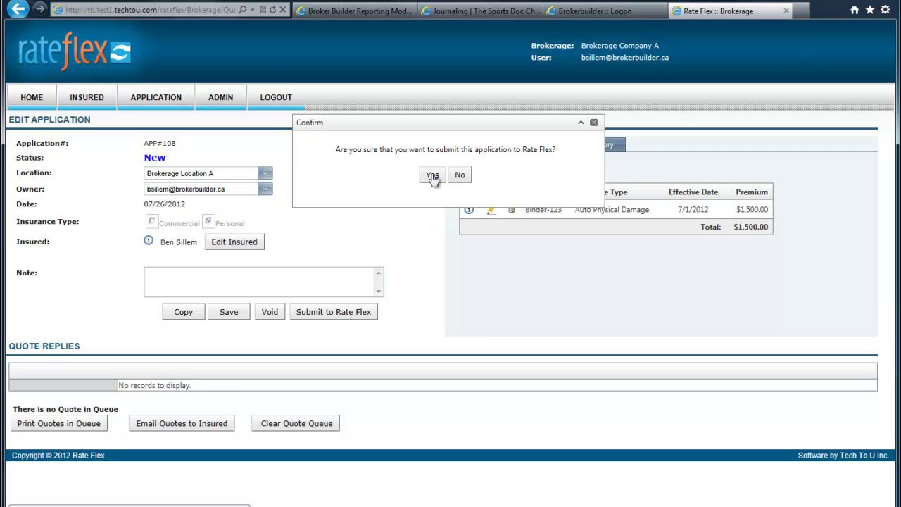